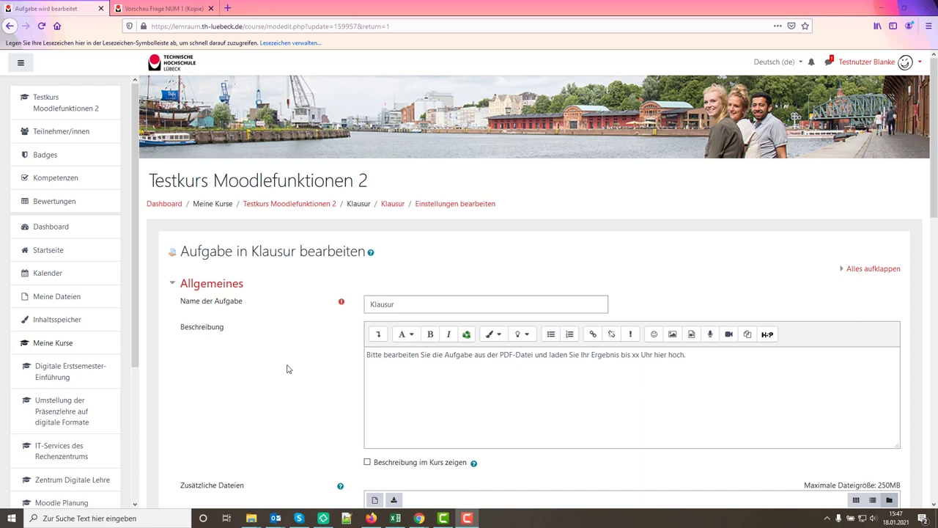
Set the number of uploadable files (Anzahl hochladbarer Dateien) for the Klausur assignment to 1.
scroll(264, 377, down, 2)
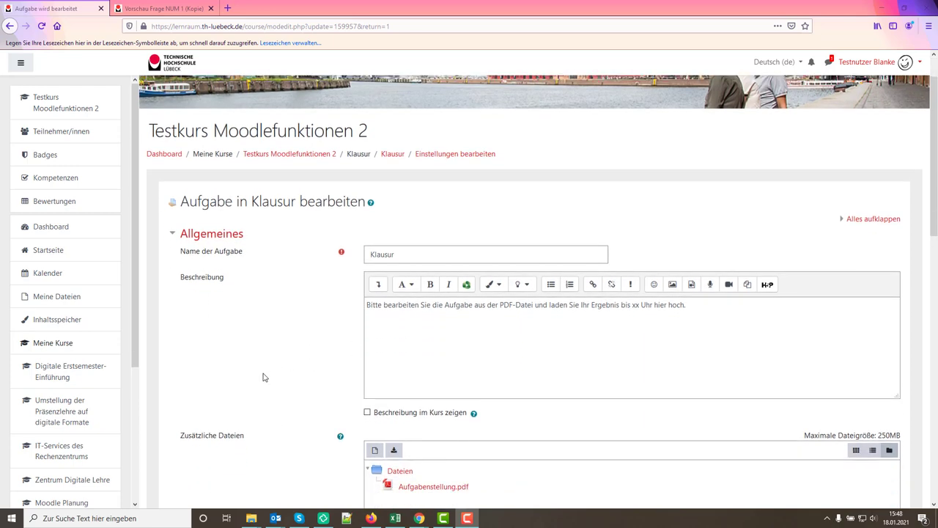
scroll(264, 377, down, 5)
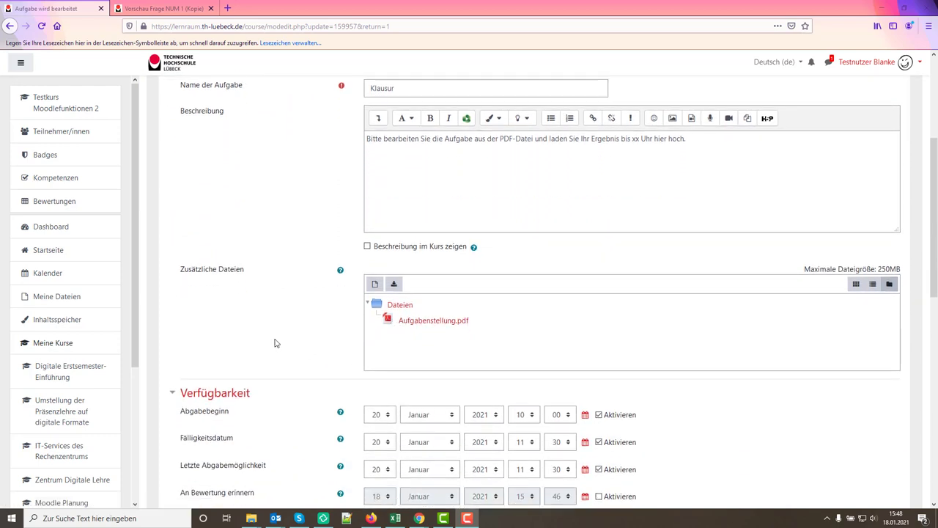
scroll(285, 335, down, 3)
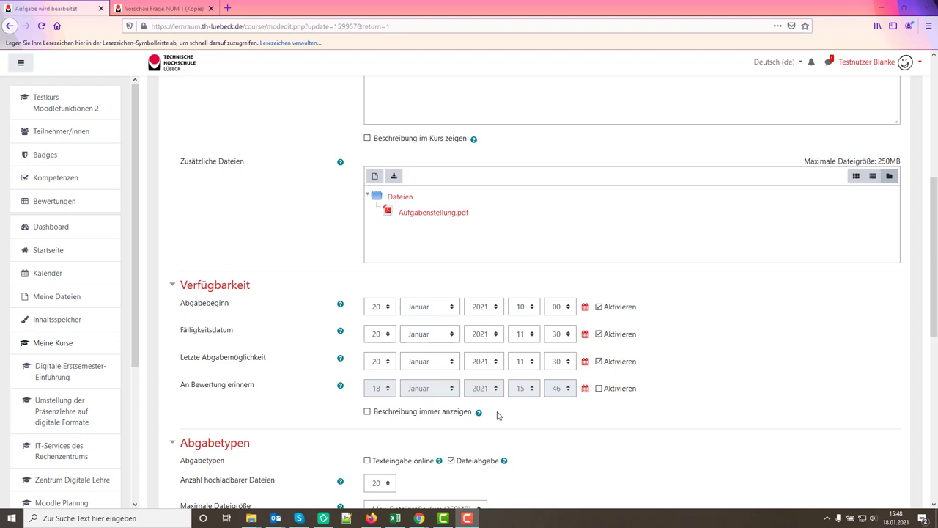
scroll(578, 436, down, 2)
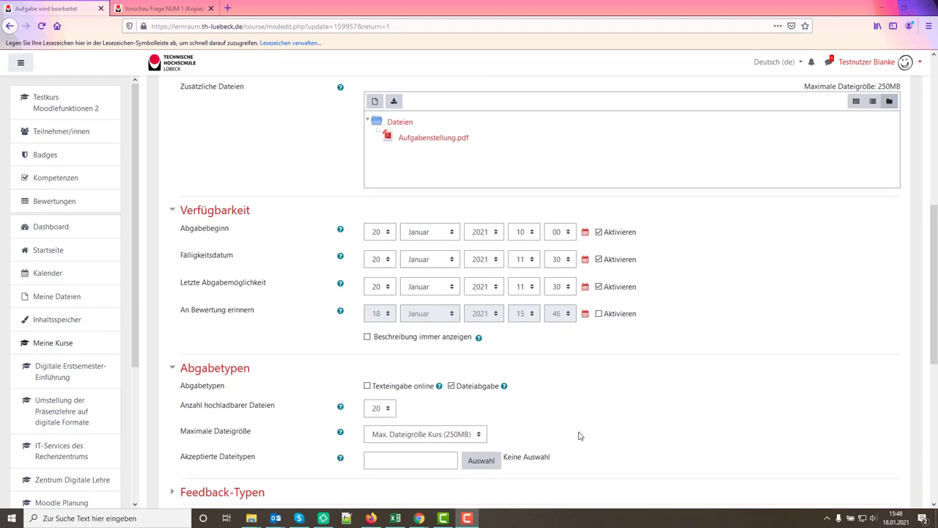
click(386, 392)
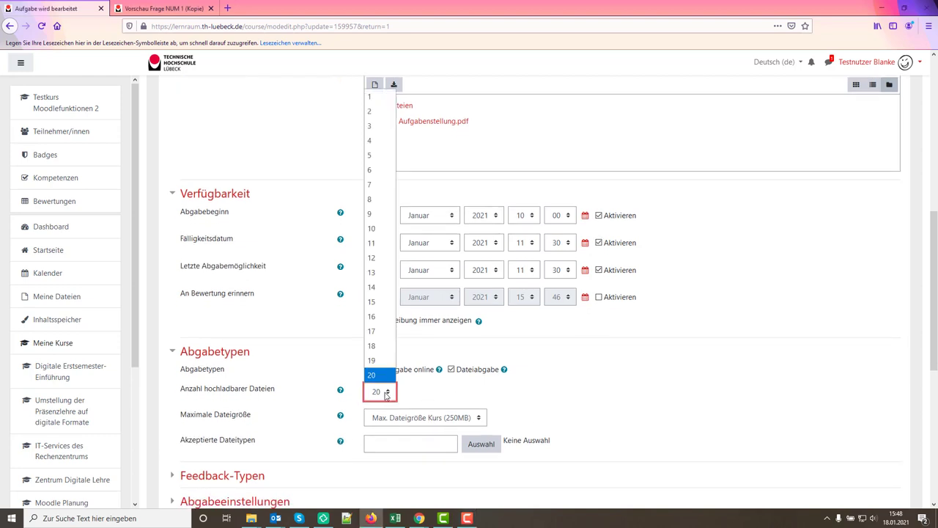
click(374, 98)
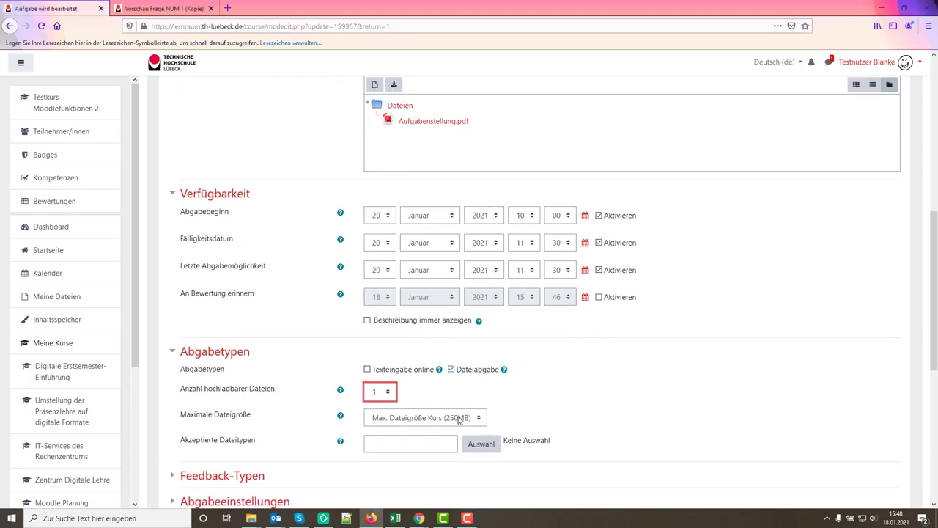
click(537, 413)
Restrict the accepted file types for submissions to PDF-Dokument (.pdf) and save the selection.
scroll(533, 419, down, 1)
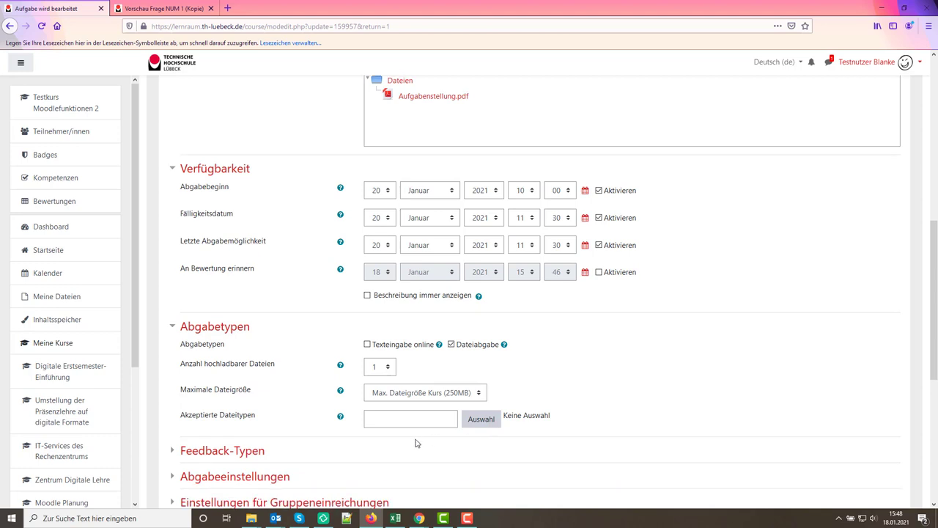
click(438, 420)
click(486, 424)
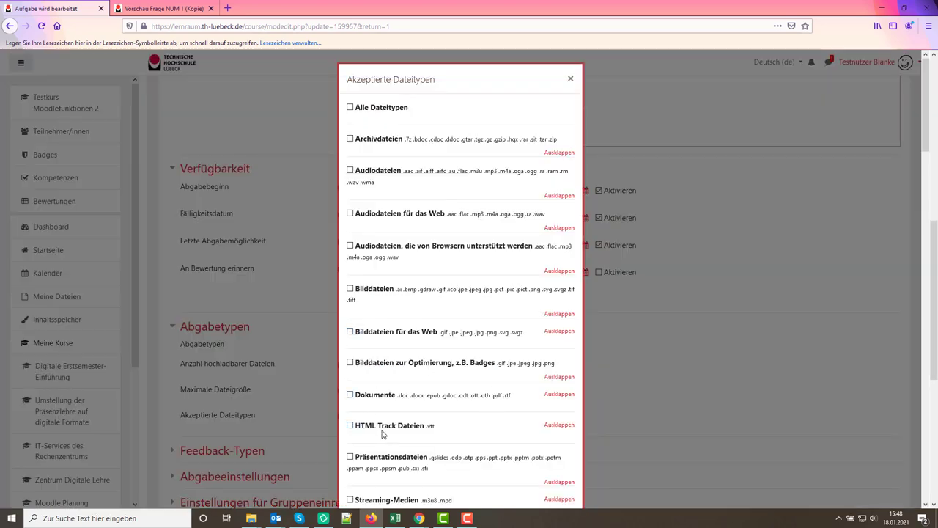
click(561, 396)
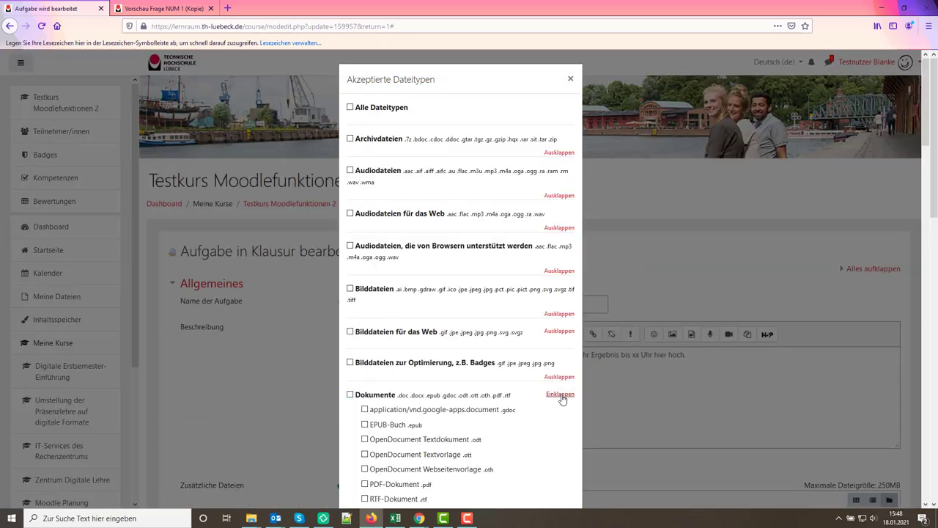
scroll(443, 410, down, 1)
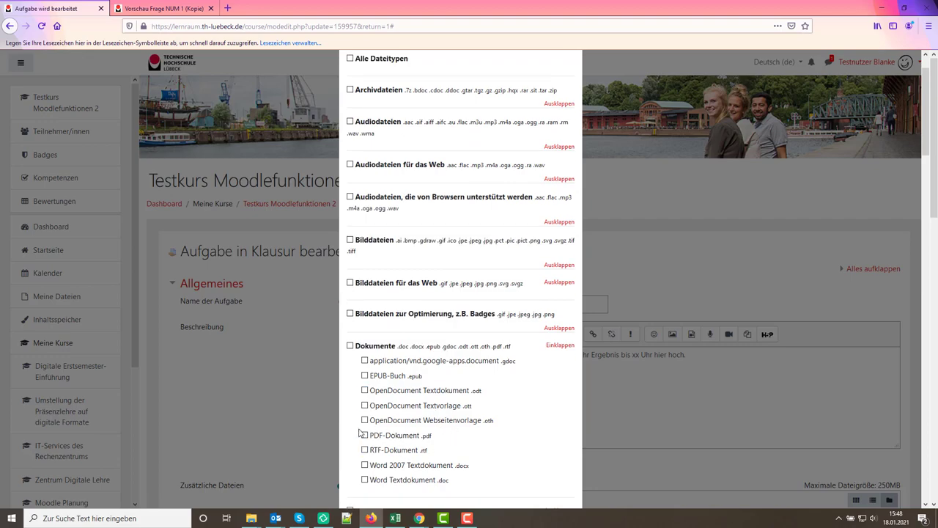
click(364, 434)
scroll(389, 447, down, 20)
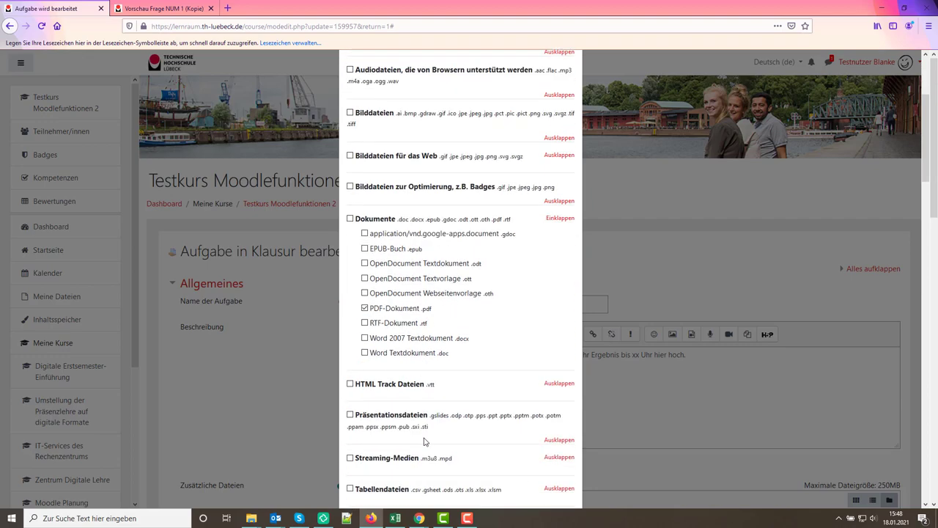
scroll(428, 447, down, 10)
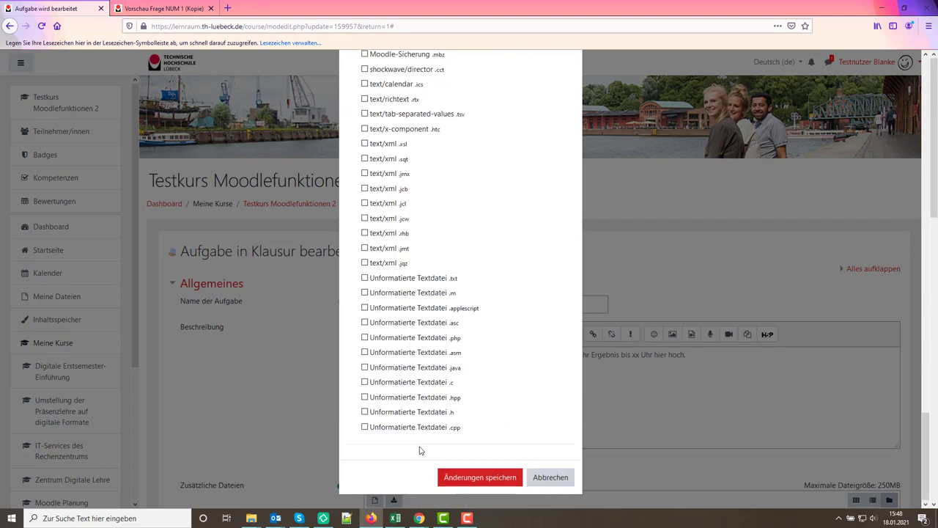
click(480, 477)
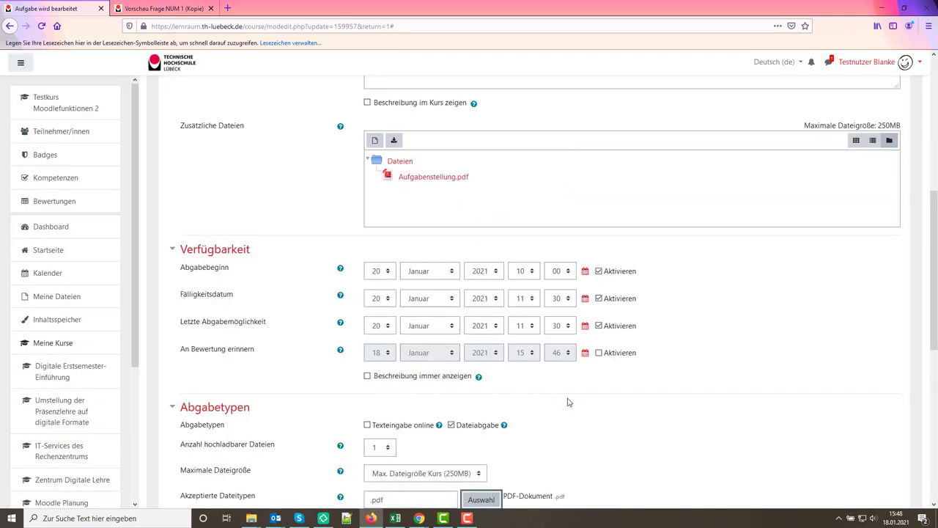
Expand the Feedback-Typen and Abgabeeinstellungen sections and review their options for the assignment.
scroll(567, 403, down, 3)
scroll(338, 420, down, 1)
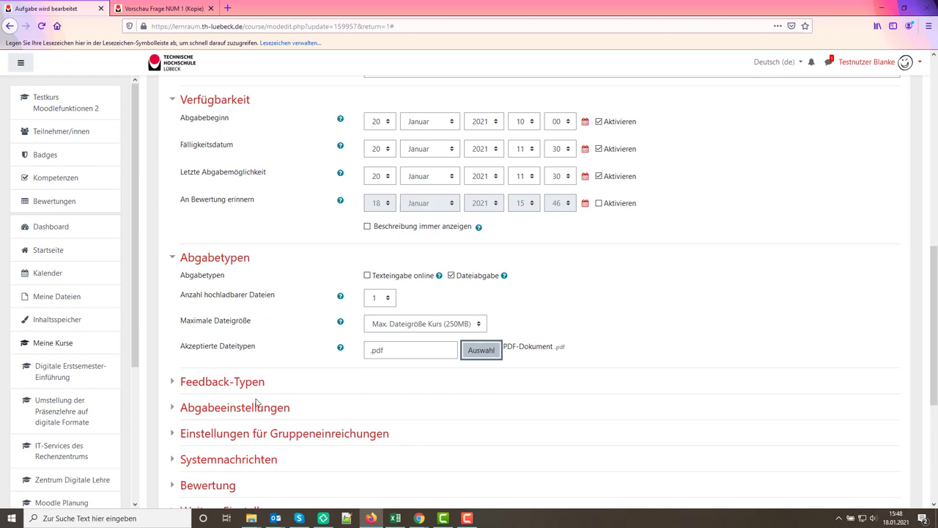
click(248, 387)
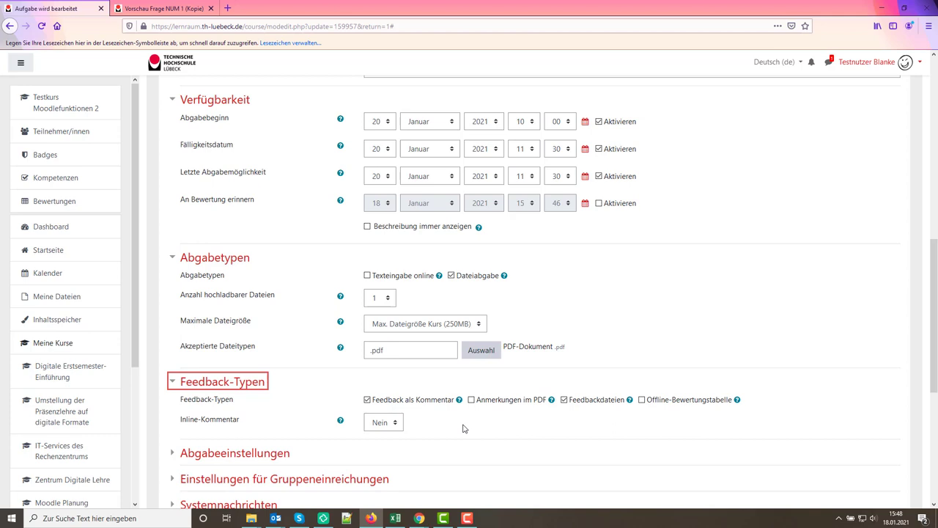
scroll(464, 428, down, 2)
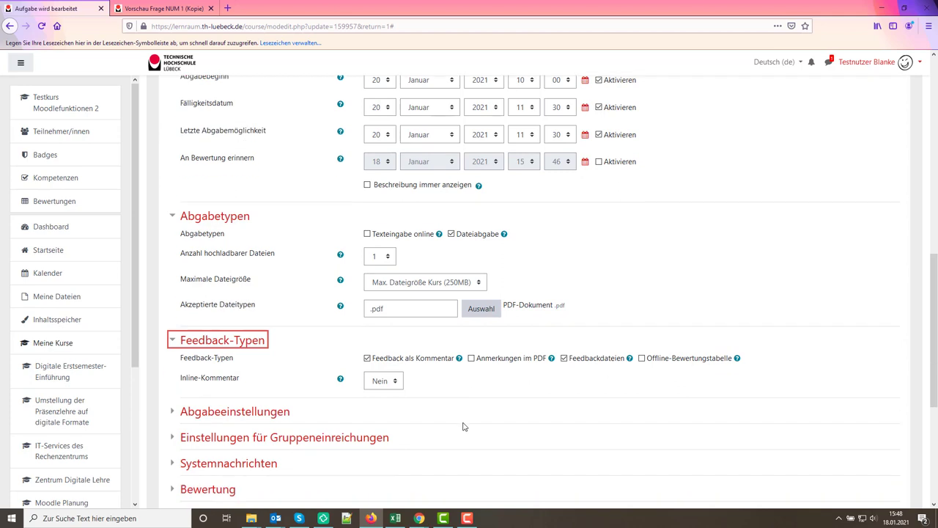
click(252, 388)
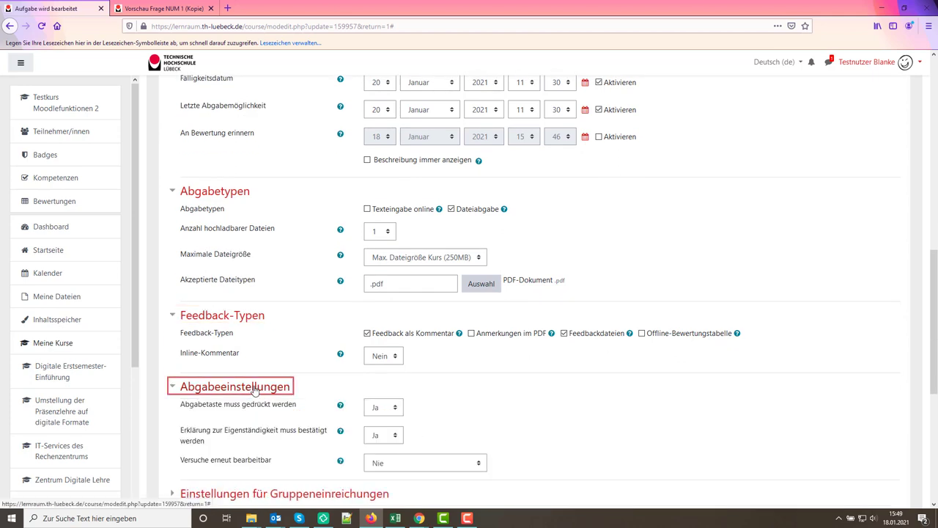
scroll(590, 447, down, 1)
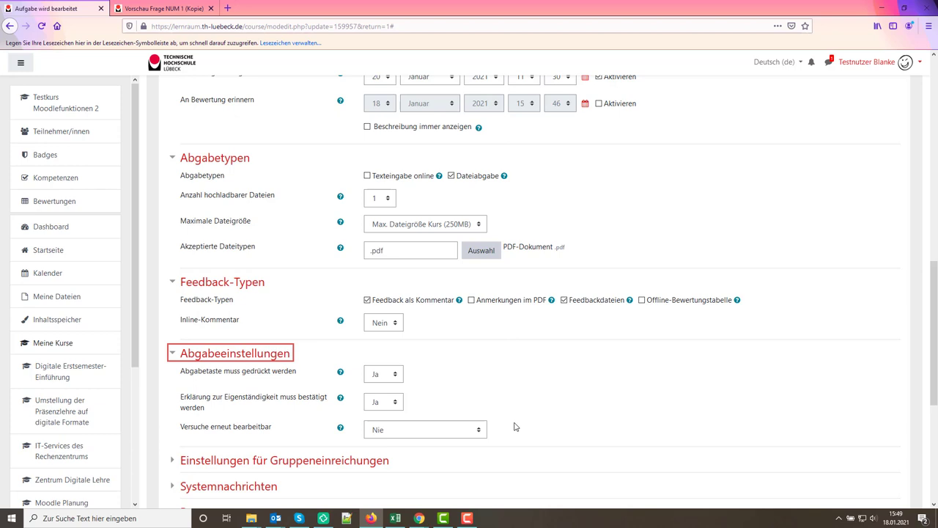
Expand the Voraussetzungen section and examine the group condition that restricts access to the assignment.
scroll(515, 426, down, 3)
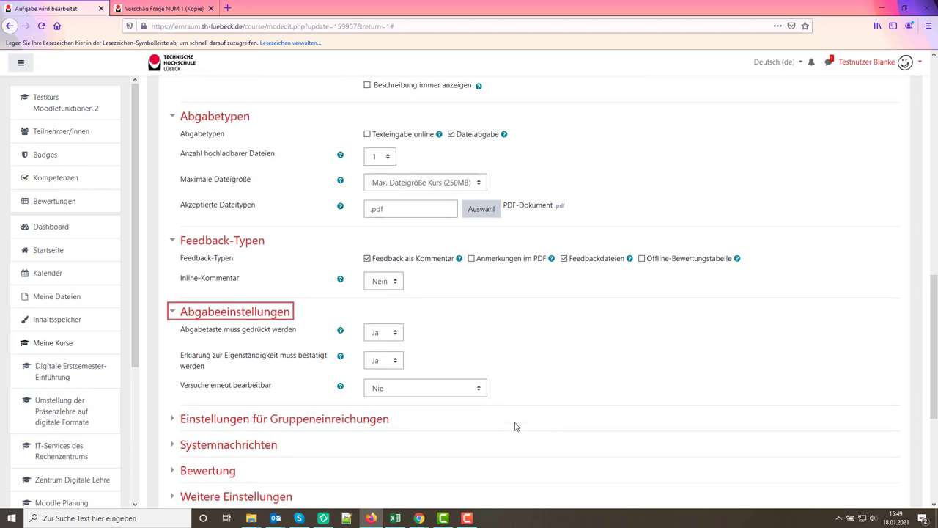
scroll(515, 427, down, 2)
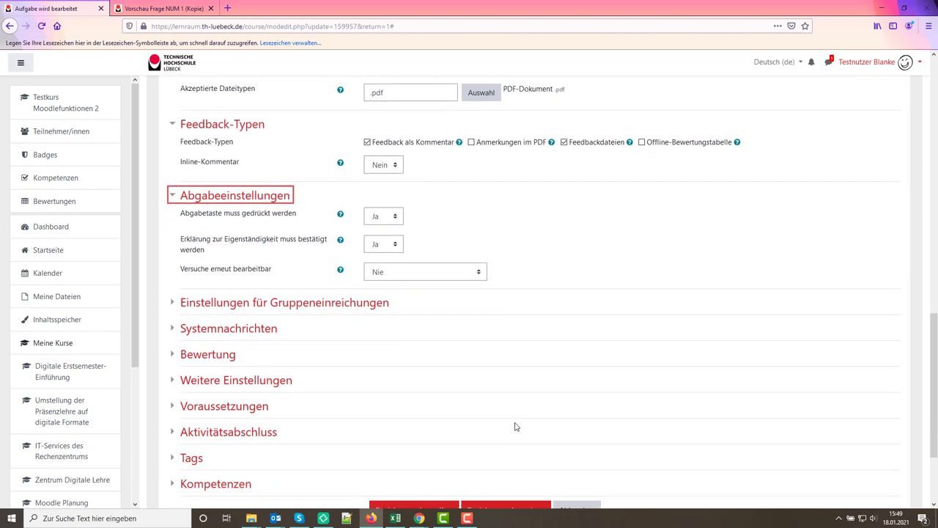
click(238, 396)
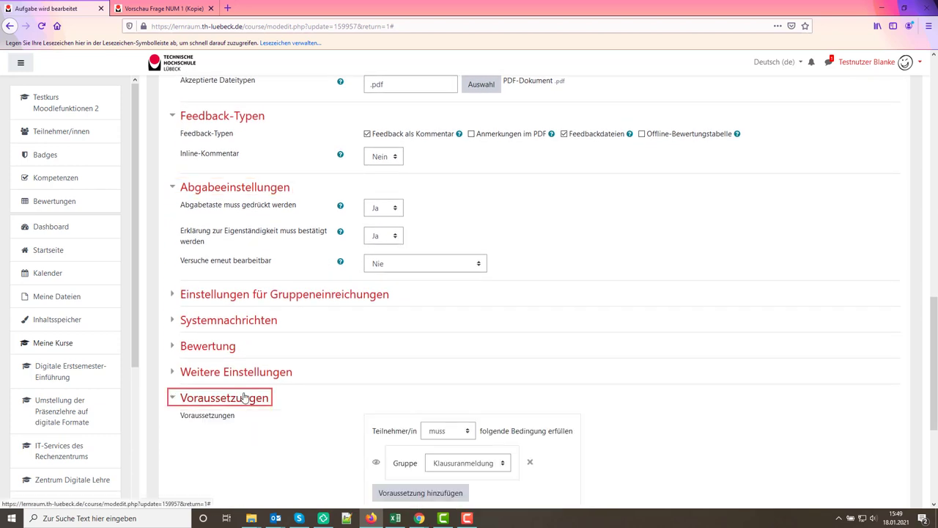
scroll(682, 432, down, 2)
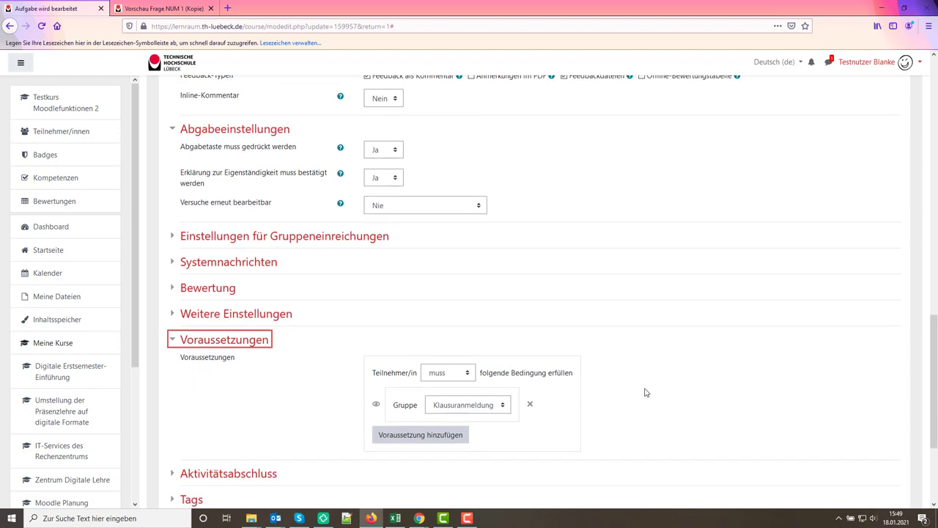
scroll(645, 392, down, 1)
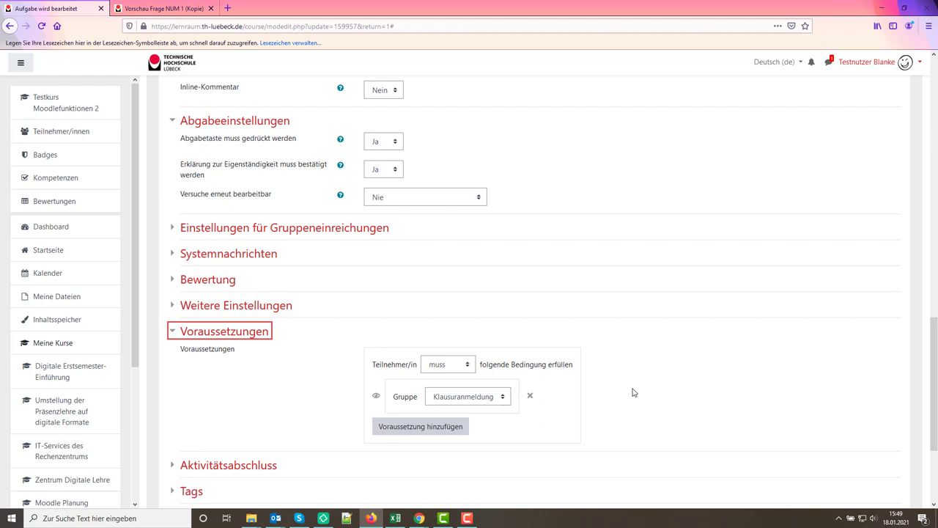
scroll(634, 392, down, 2)
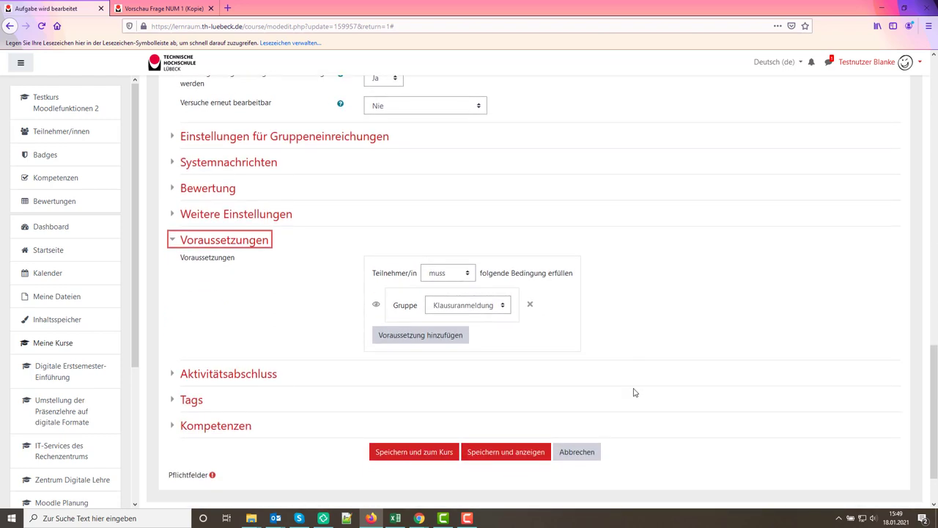
Try the completion tracking option "Abschluss, wenn alle Bedingungen erfüllt sind", and return it to "Abschluss wird nicht angezeigt".
scroll(635, 391, down, 1)
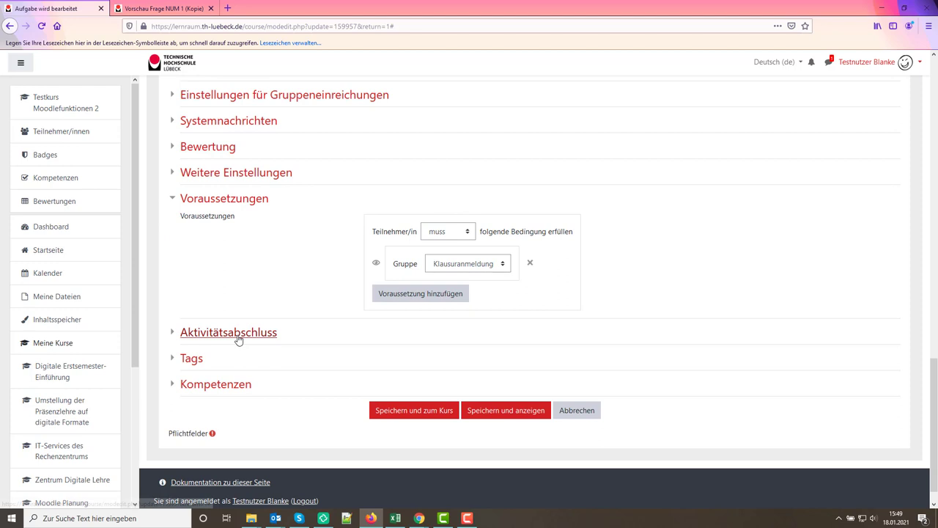
click(240, 333)
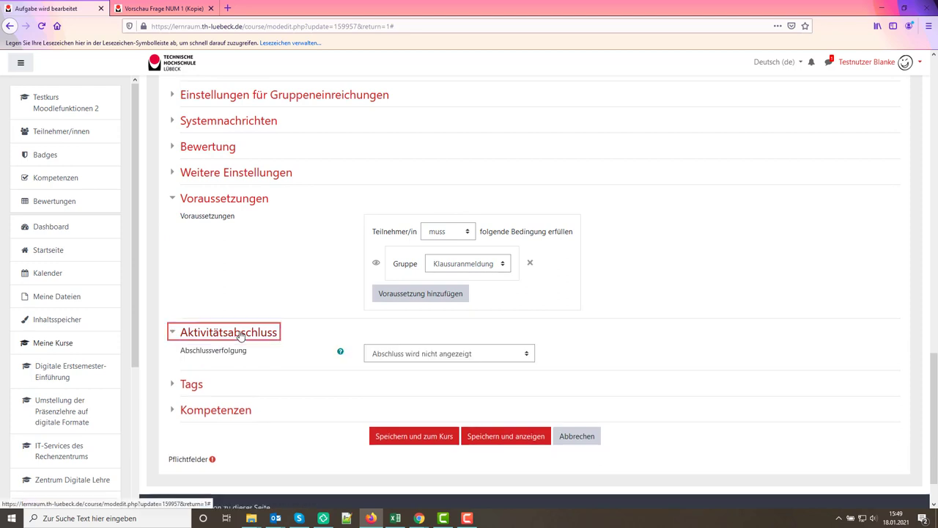
click(493, 355)
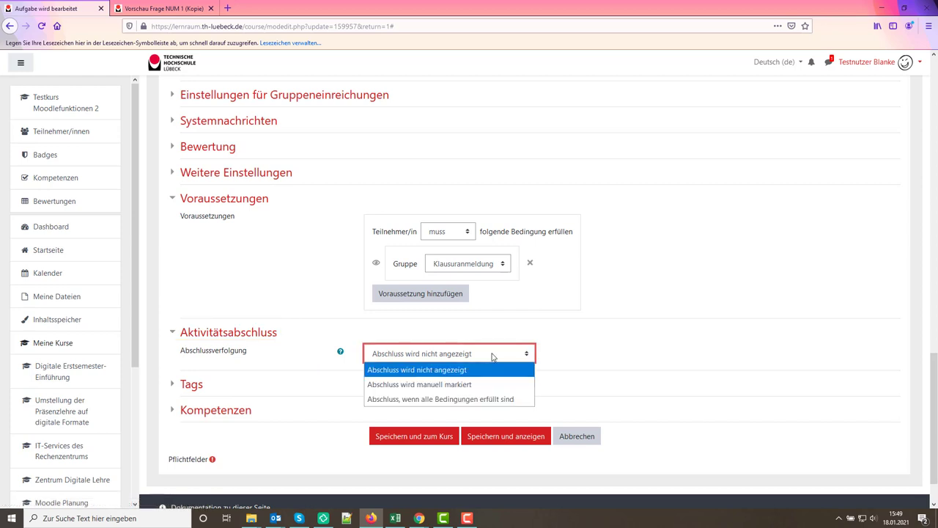
click(471, 401)
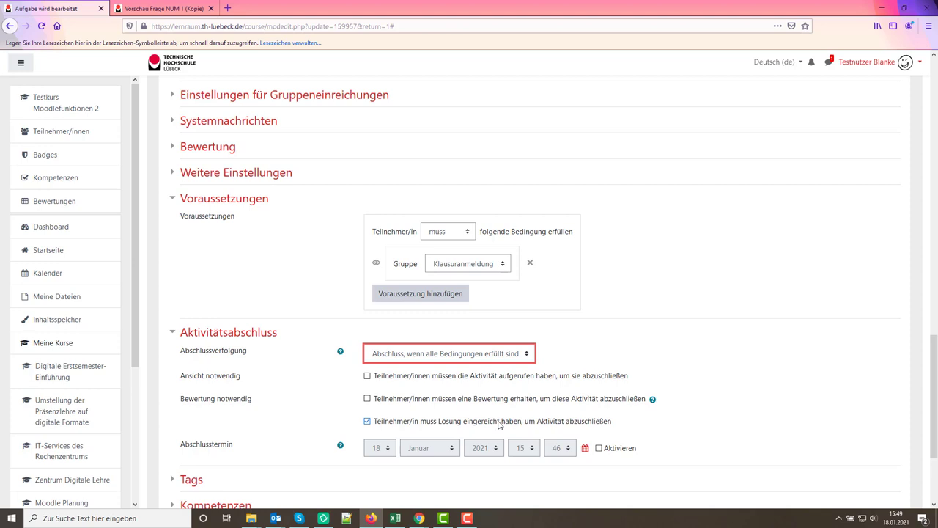
click(397, 355)
click(395, 370)
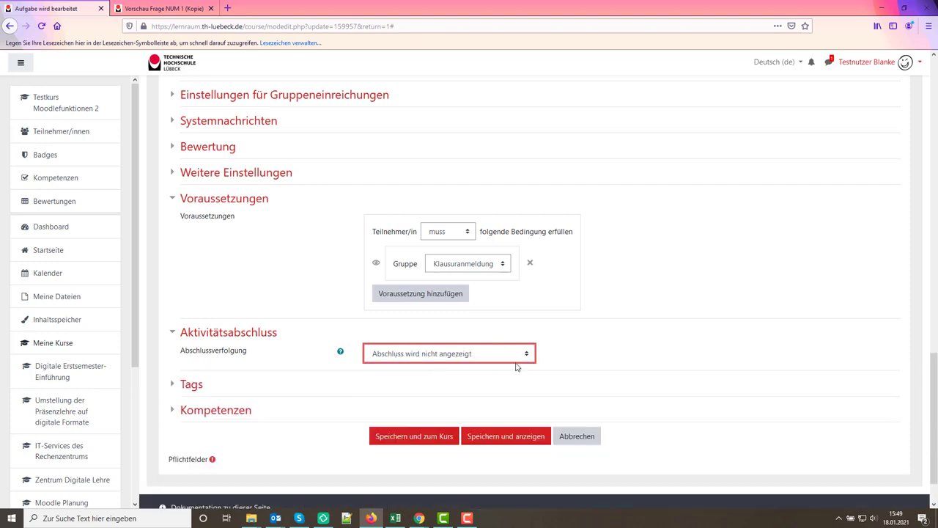